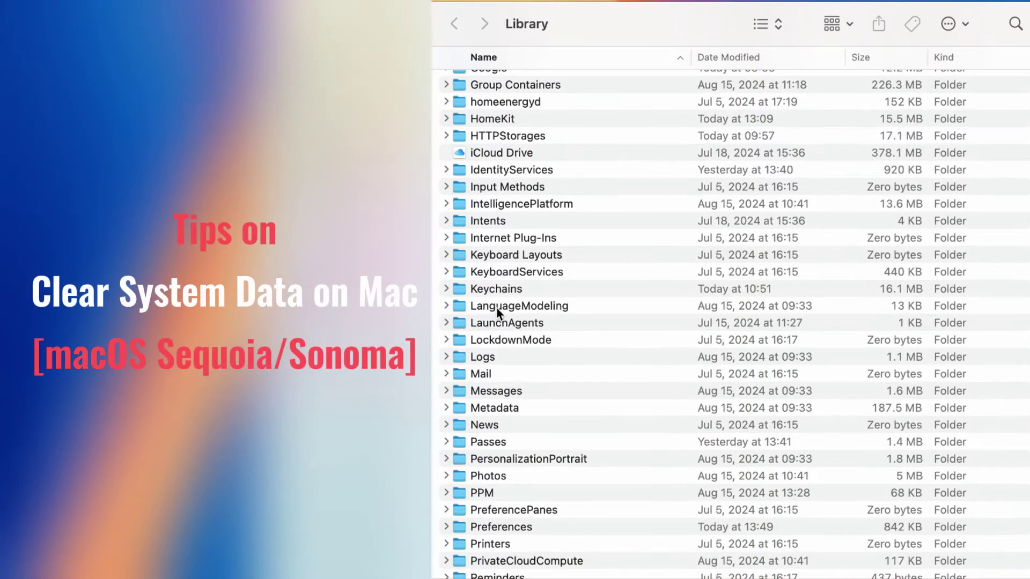
- Scroll through the subfolders listed in the user Library folder
scroll(497, 308, down, 10)
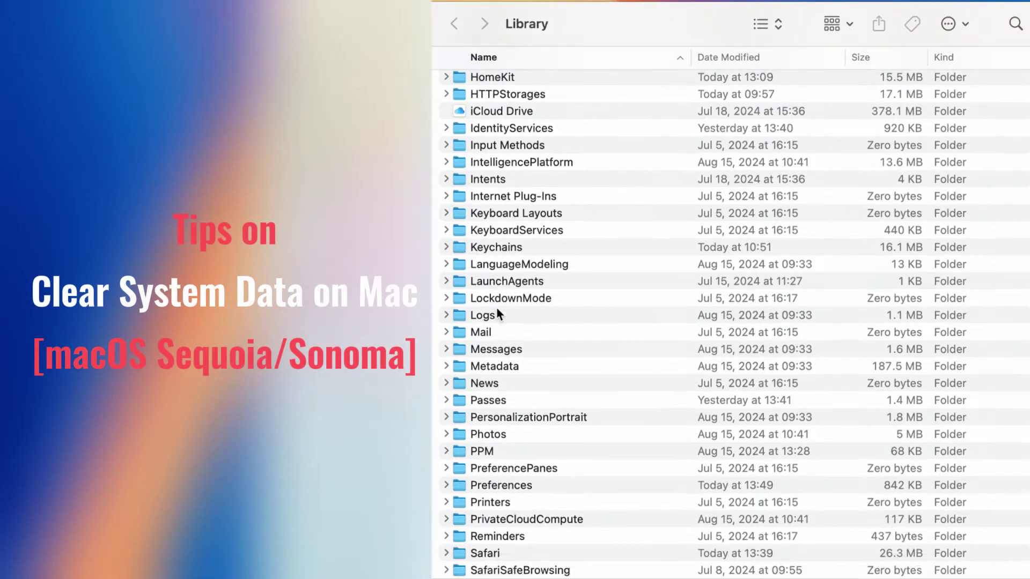
scroll(496, 308, up, 15)
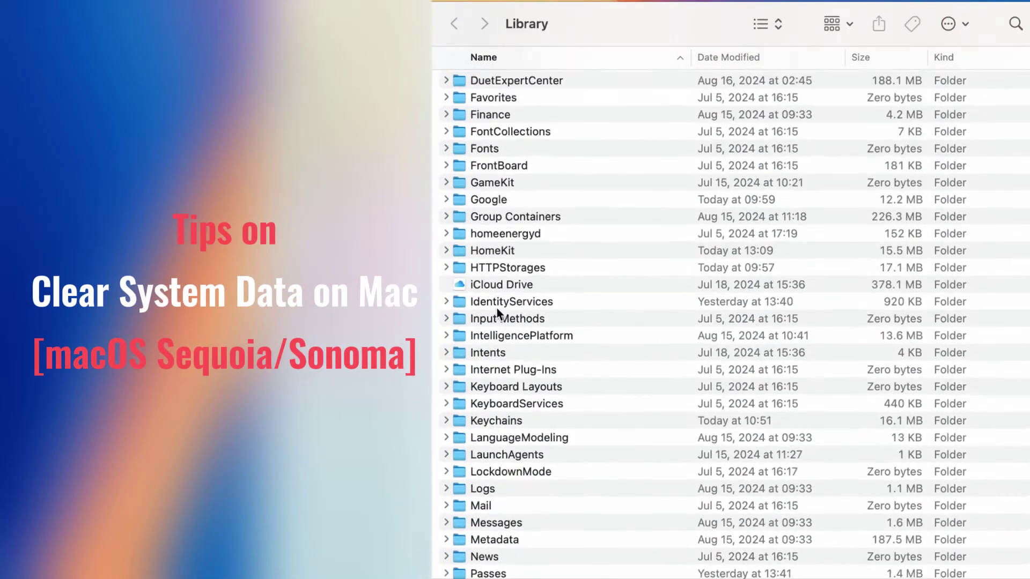
scroll(496, 308, up, 5)
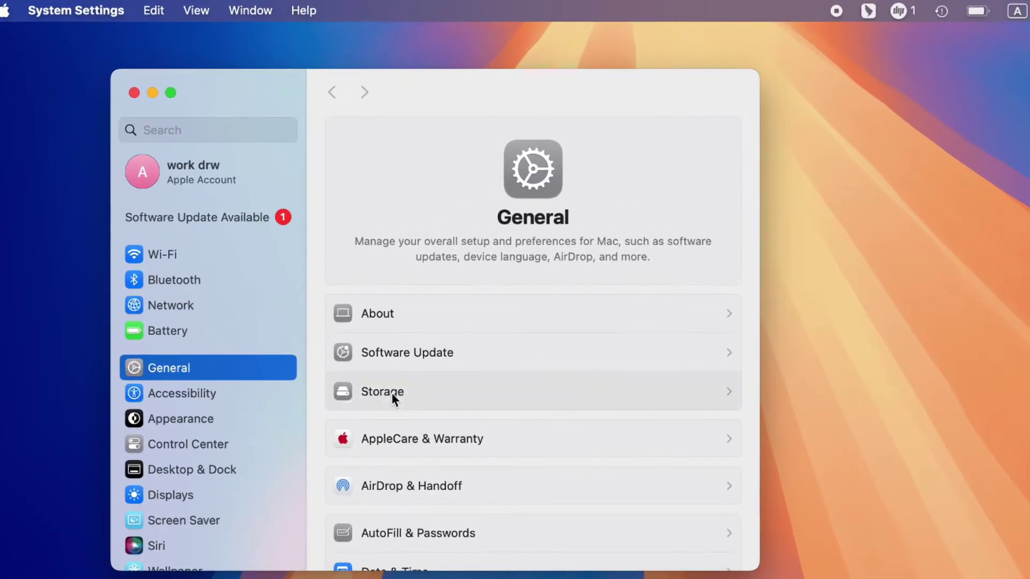
- Open Storage under General and check that System Data uses 13.12 GB
click(391, 393)
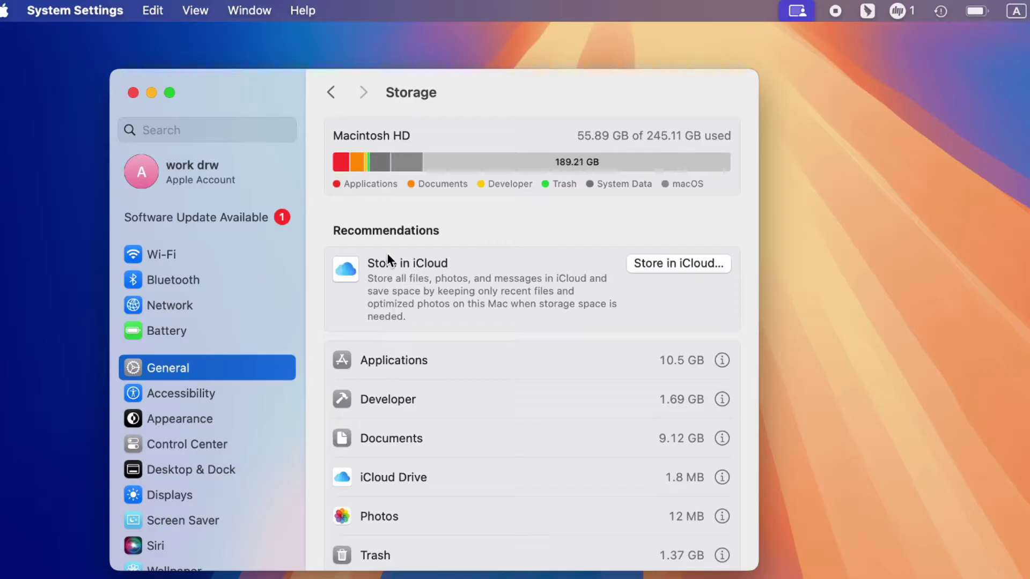
mouse_move(388, 166)
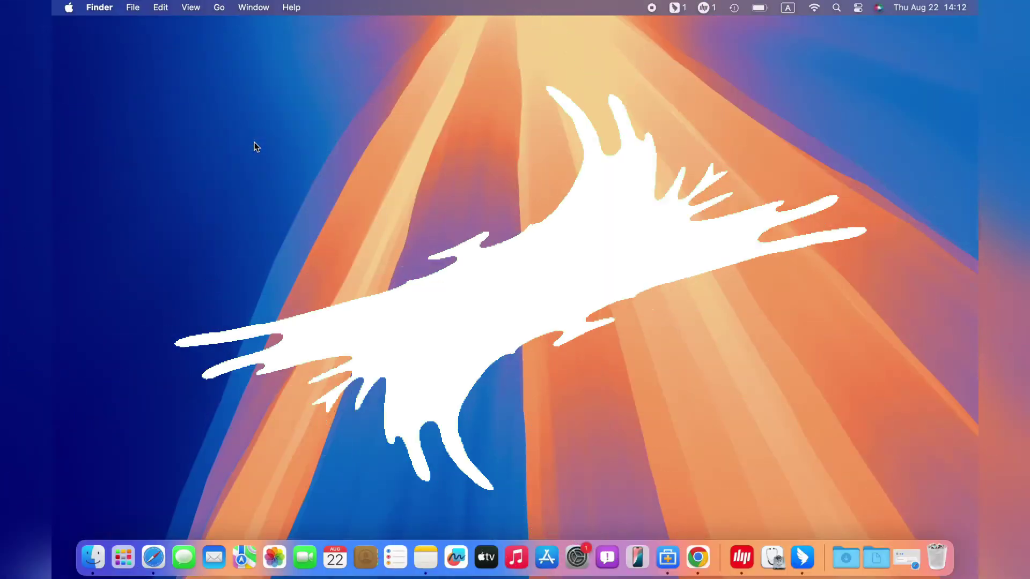
- Browse into Library's Metadata > CoreSpotlight folder, then close the Finder window
scroll(638, 233, down, 6)
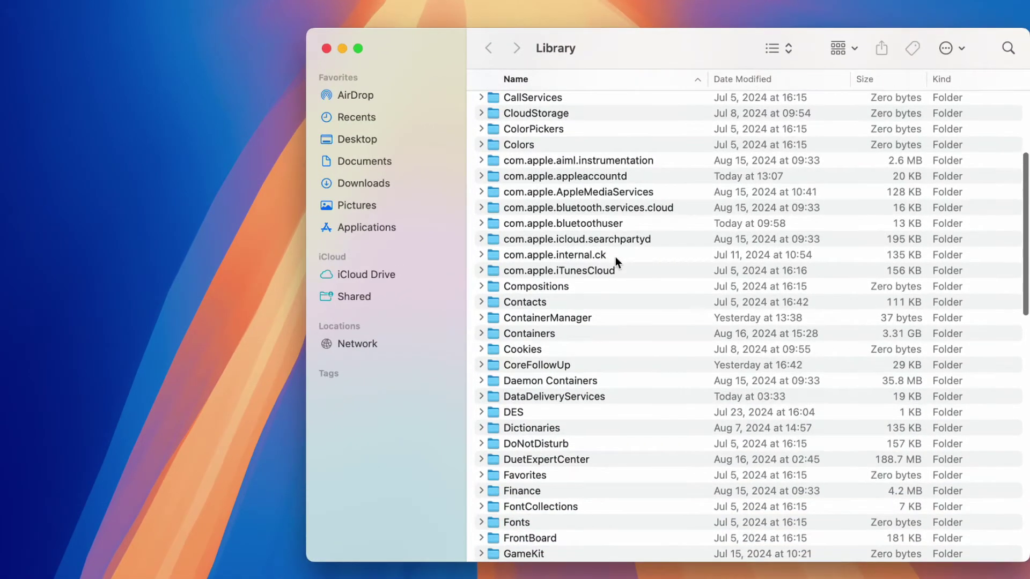
scroll(615, 257, down, 10)
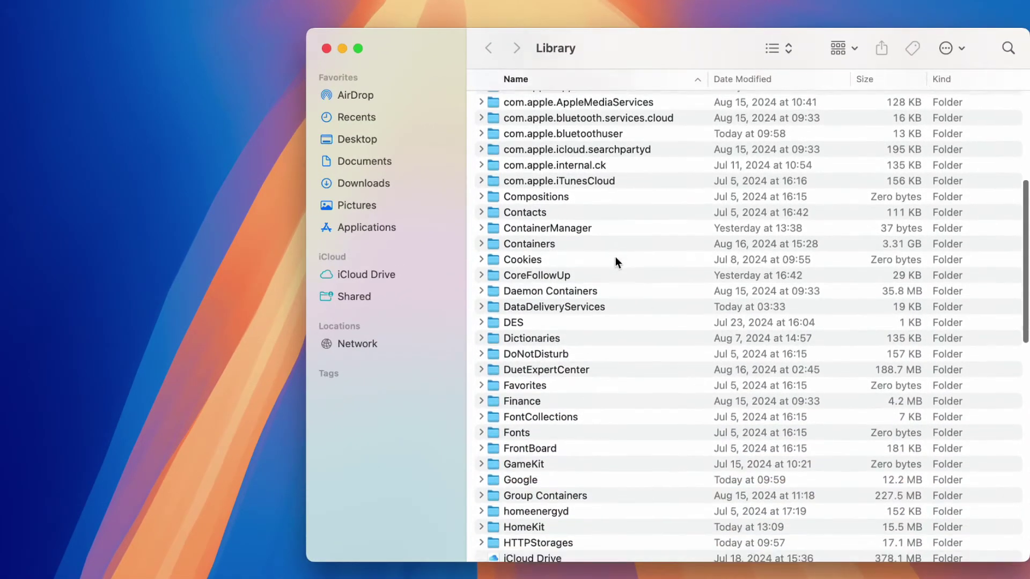
scroll(616, 256, down, 10)
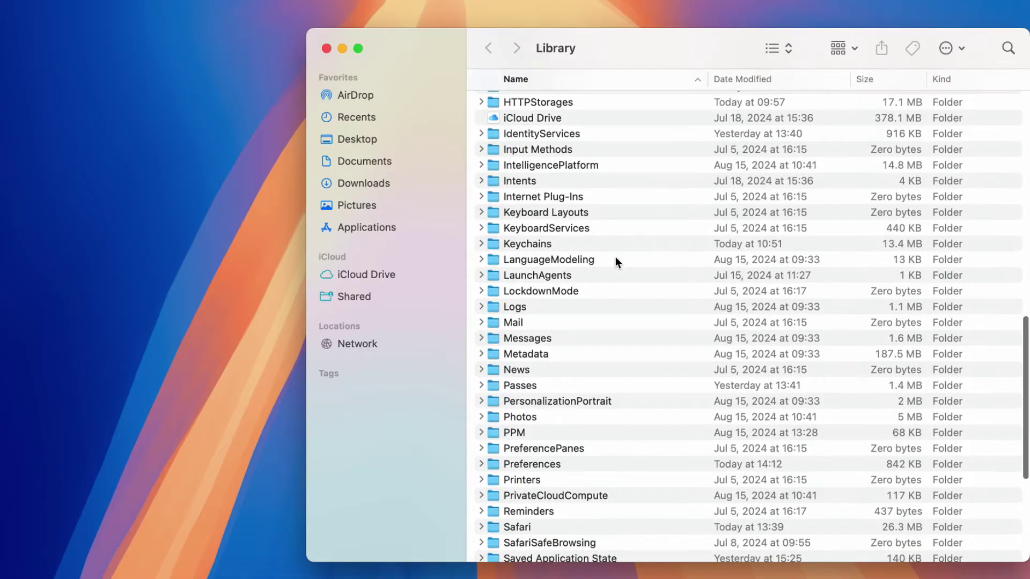
double_click(539, 214)
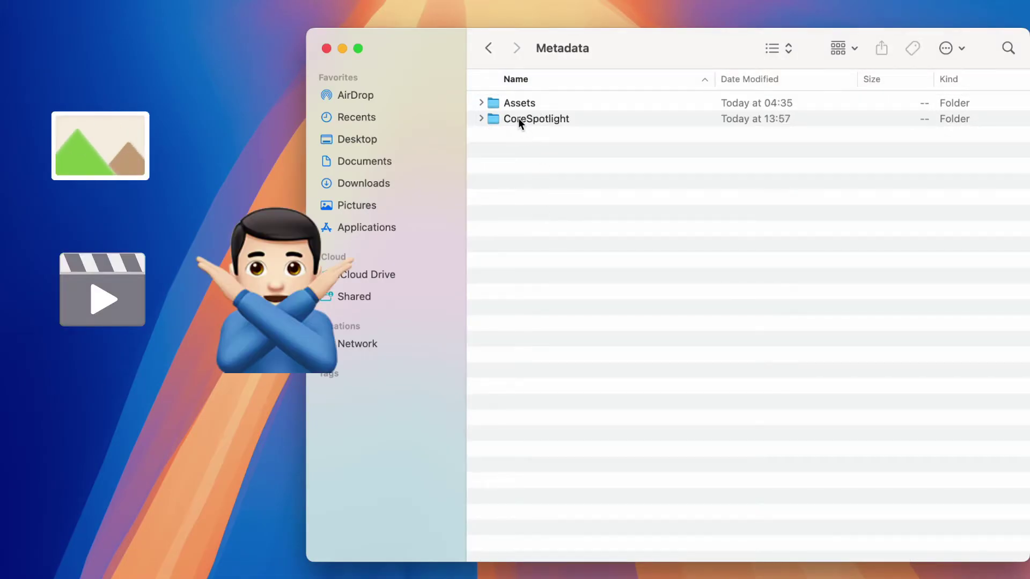
double_click(518, 118)
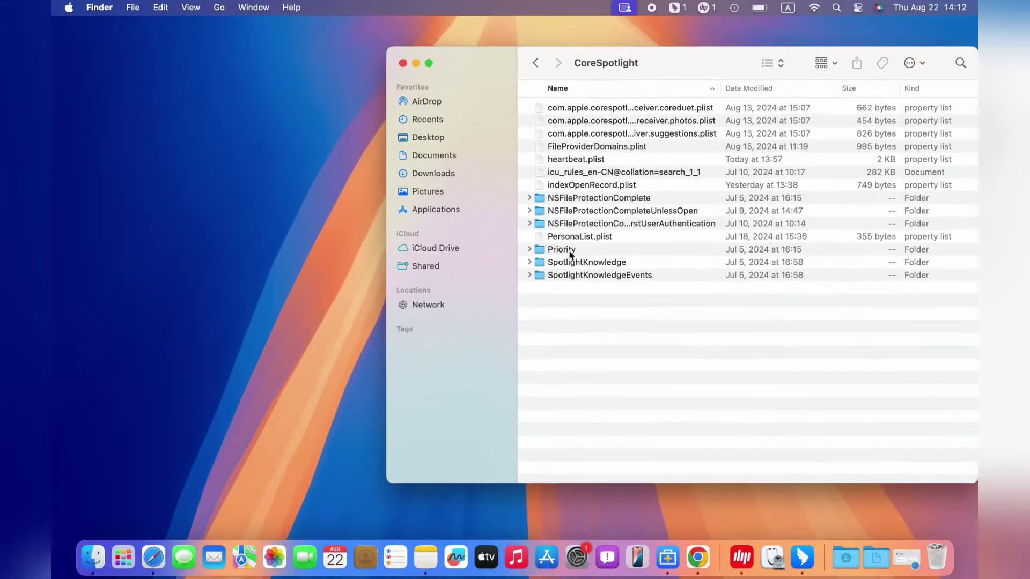
click(401, 64)
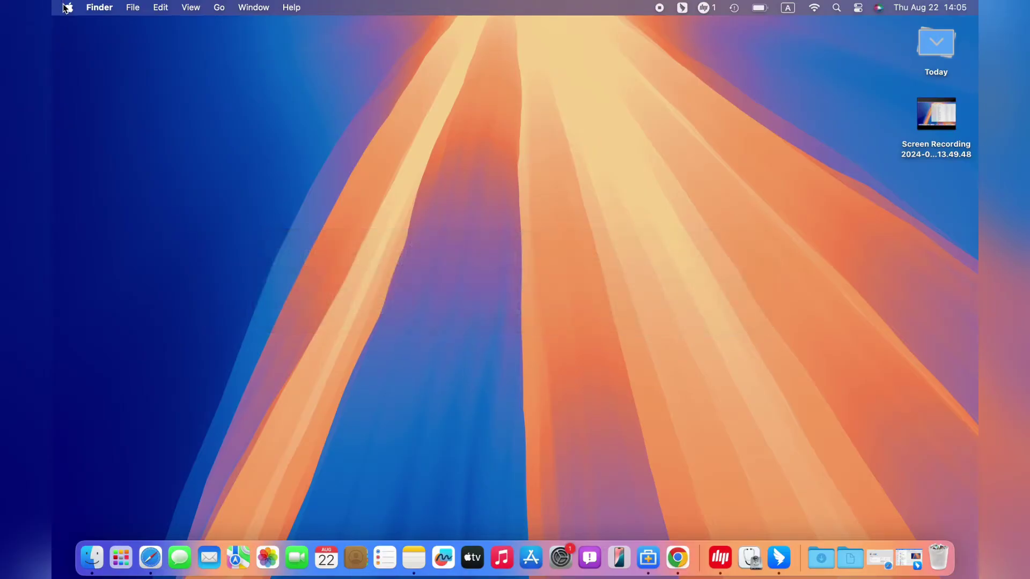
- Launch System Settings from the Apple menu and confirm System Data at 13.12 GB in Storage
click(65, 8)
click(109, 49)
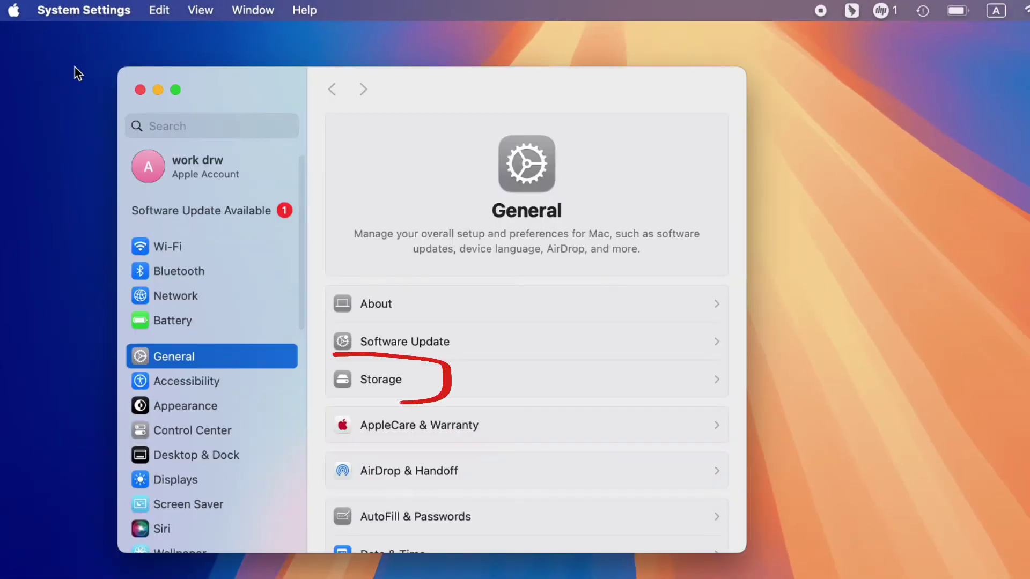
click(390, 381)
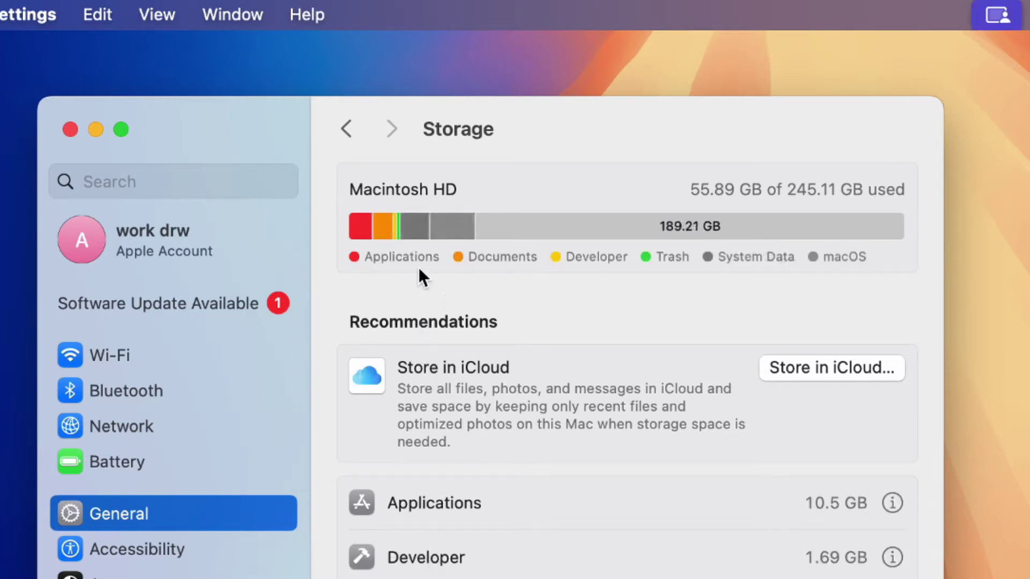
mouse_move(425, 231)
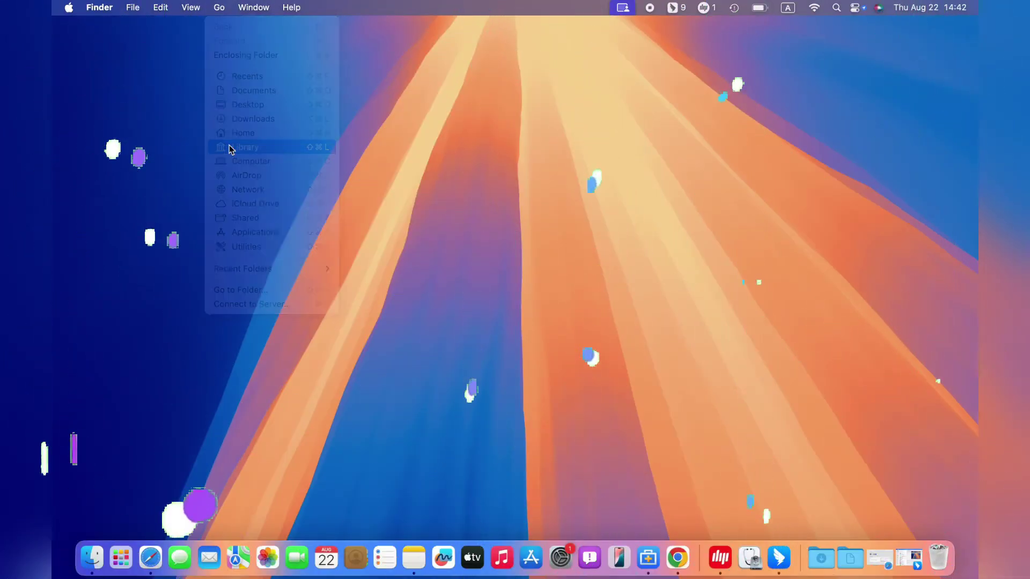
- Open the Library's Caches folder via Go > Library and show its View Options
click(231, 148)
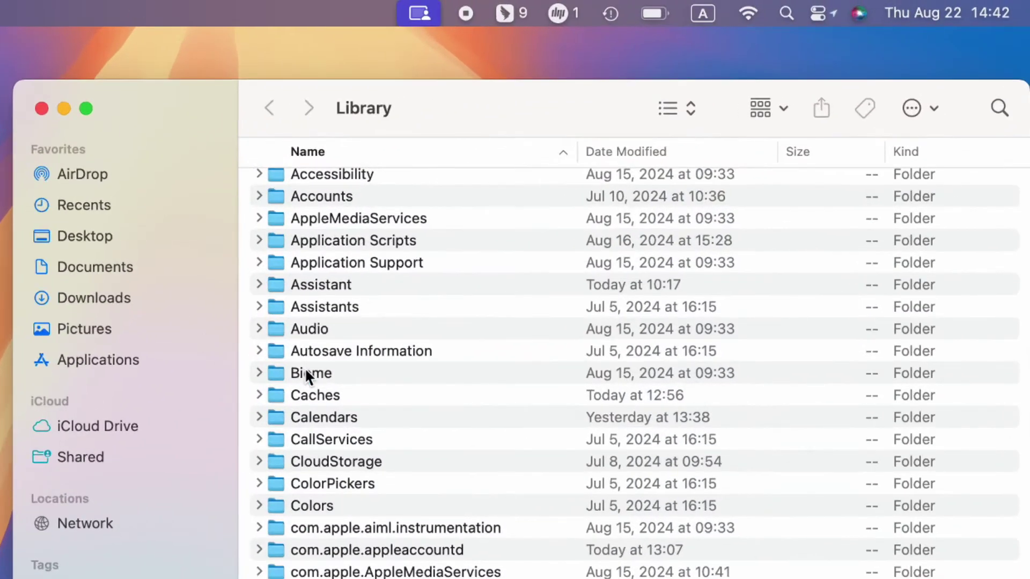
scroll(304, 419, up, 1)
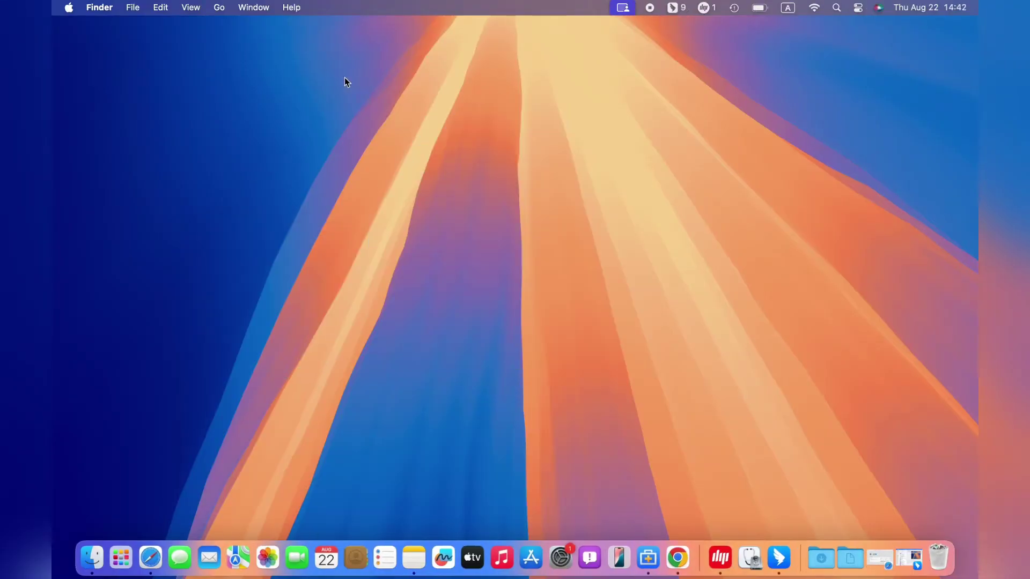
click(220, 8)
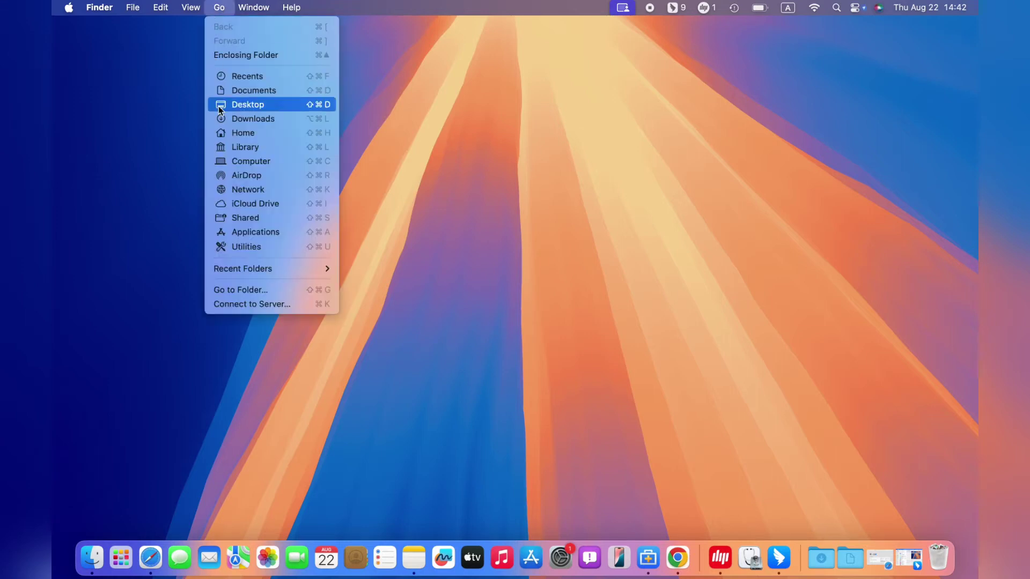
click(230, 148)
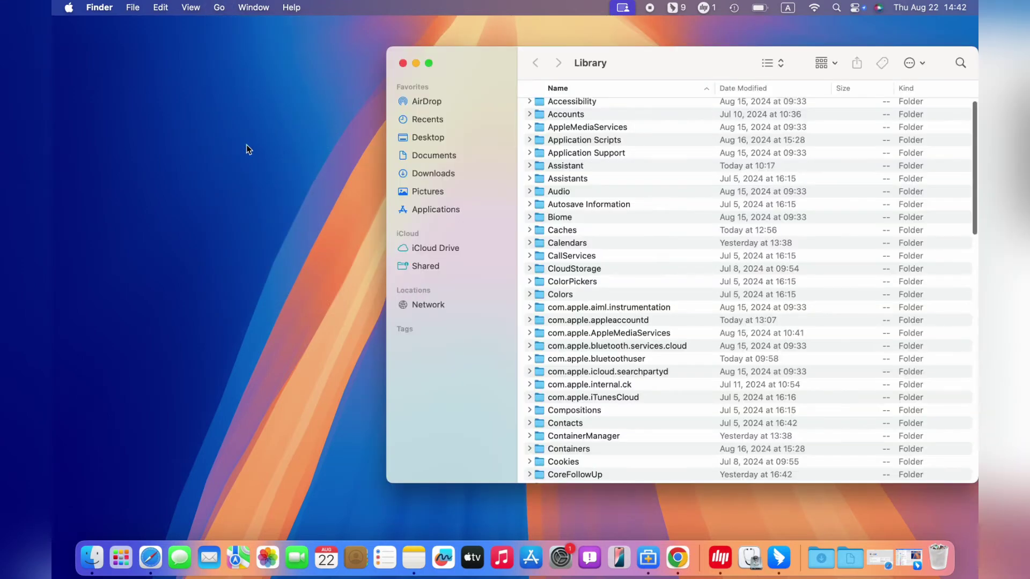
double_click(562, 238)
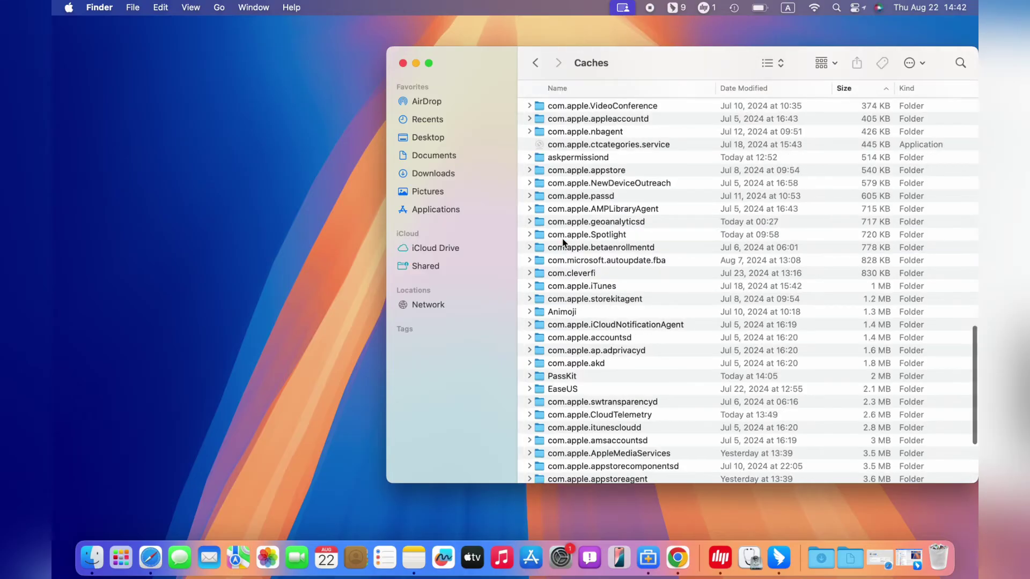
key(super+j)
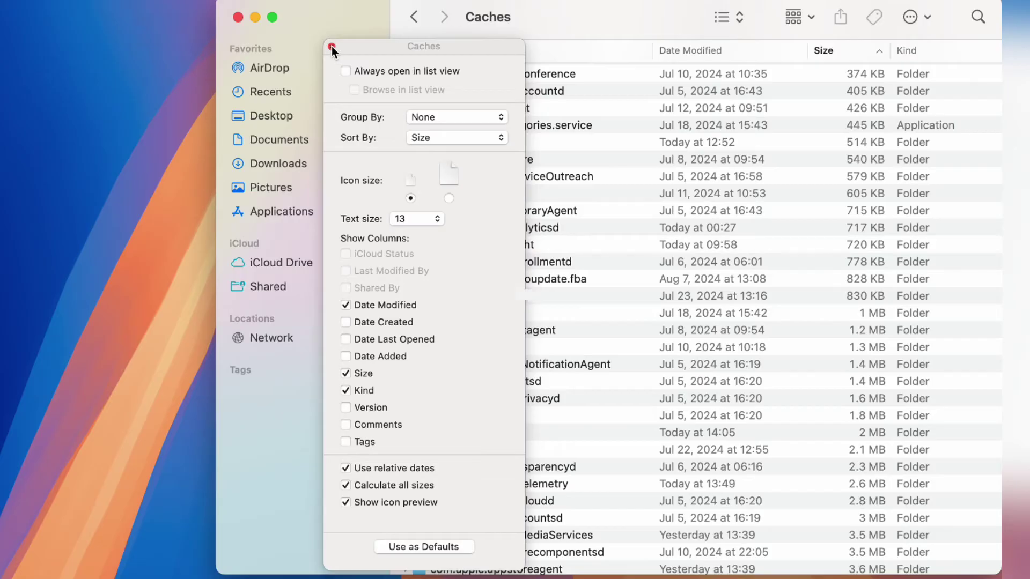
- Close View Options and sort the Caches folder by size, largest first
click(331, 46)
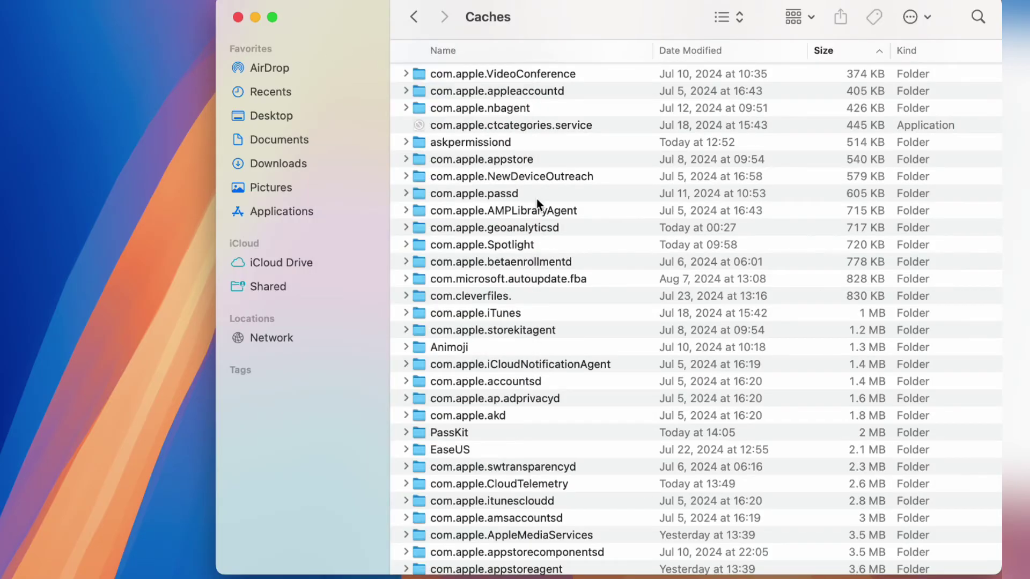
scroll(536, 199, up, 15)
scroll(536, 203, up, 1)
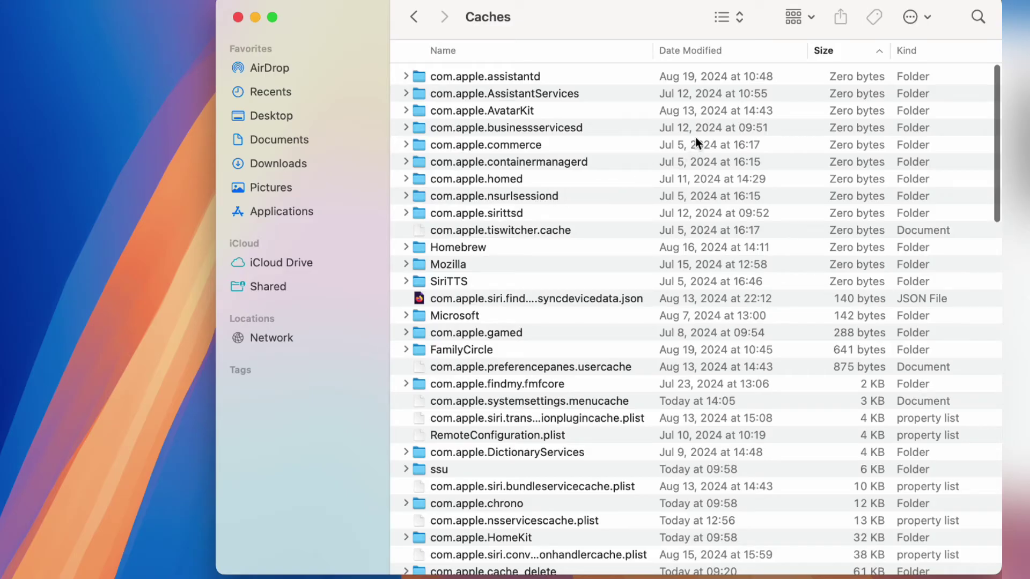
click(838, 56)
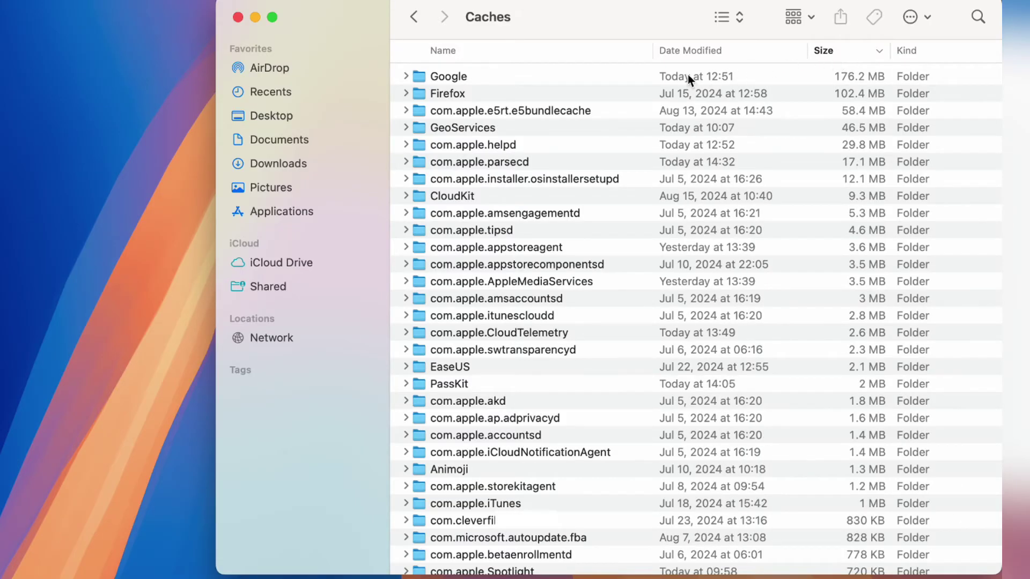
- Move Chrome's Default profile Cache folder inside Google to the Trash
double_click(435, 78)
right_click(470, 107)
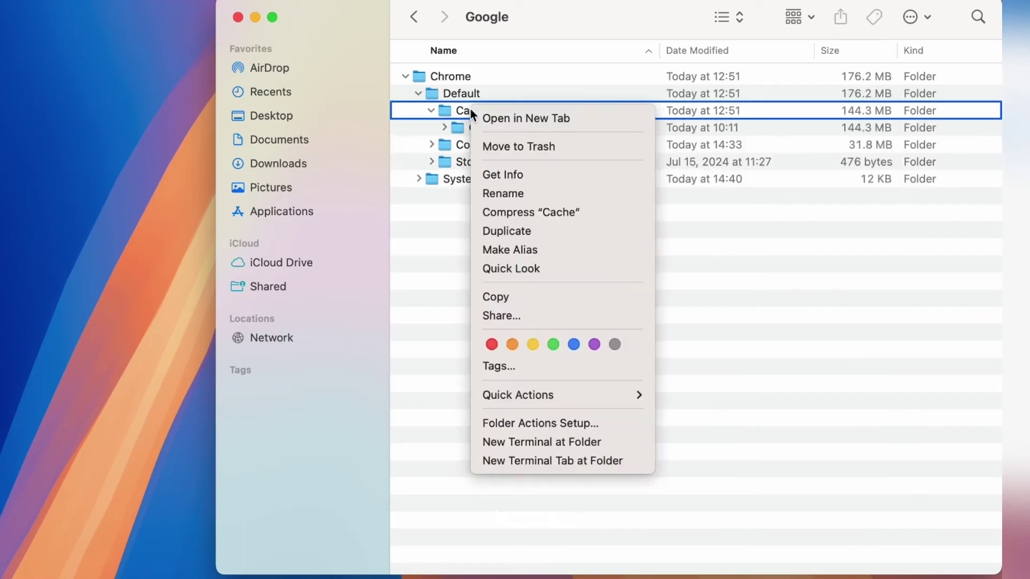
click(502, 147)
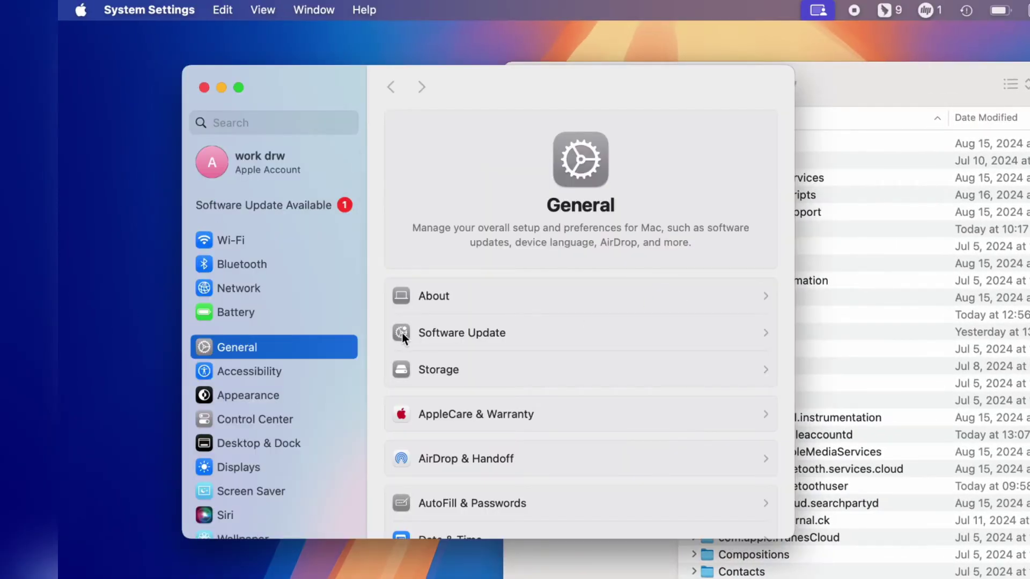
- Reopen Storage and check that System Data has dropped to 12.8 GB
click(461, 369)
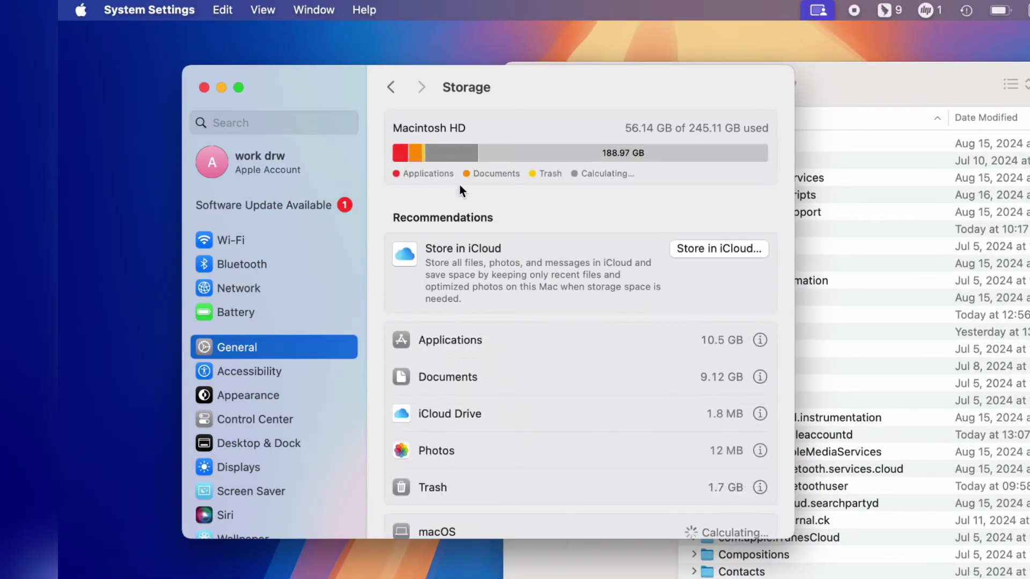
mouse_move(434, 153)
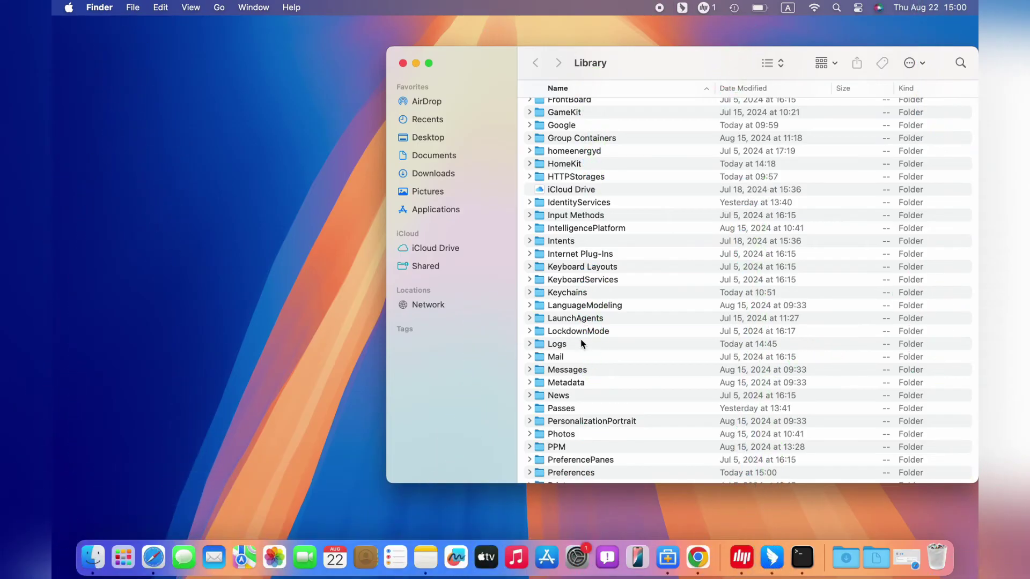
- Close the Library window and open ~/Library/Logs through Spotlight
click(582, 347)
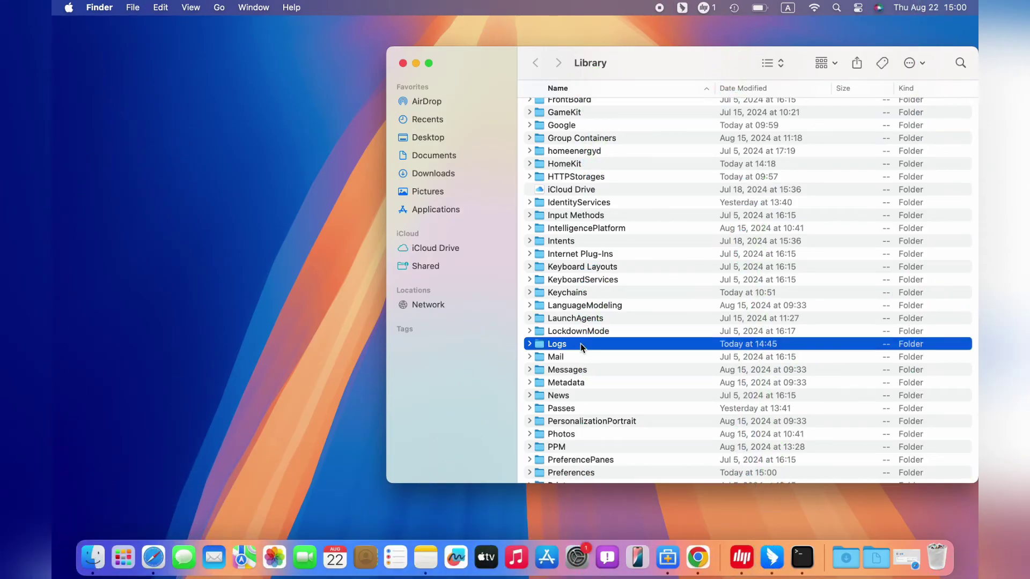
click(403, 64)
key(super+space)
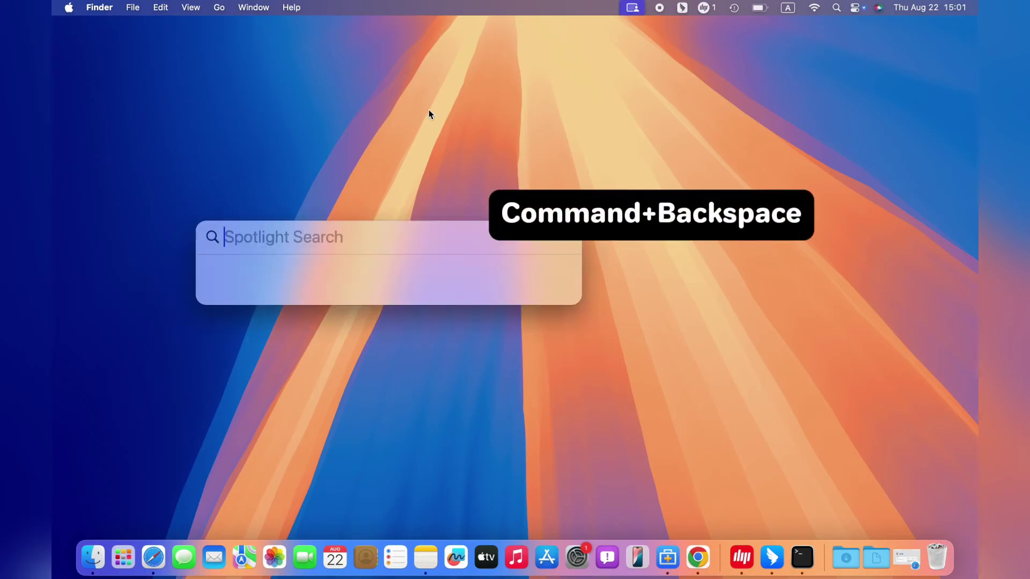
text(~/library/logs)
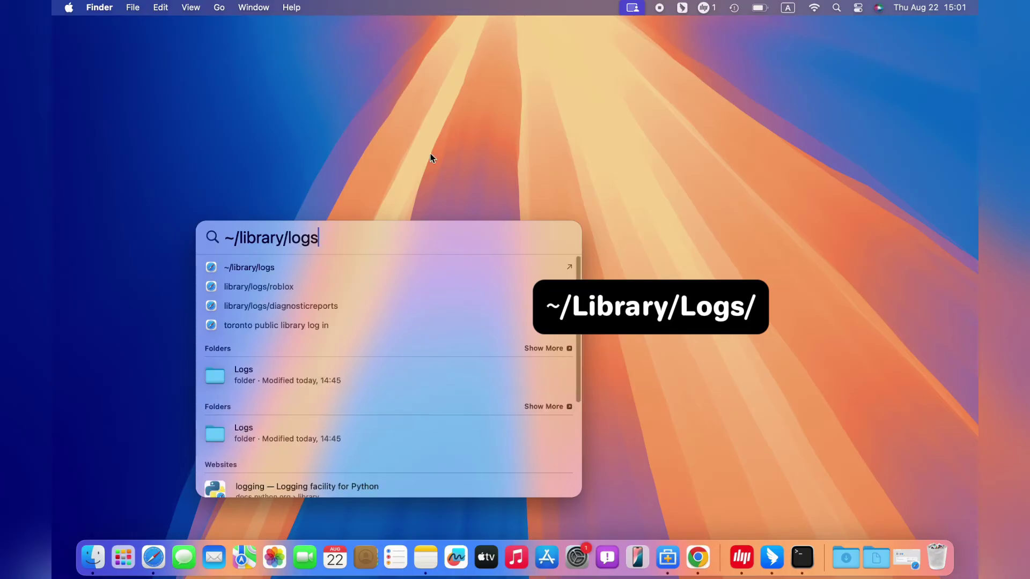
click(275, 376)
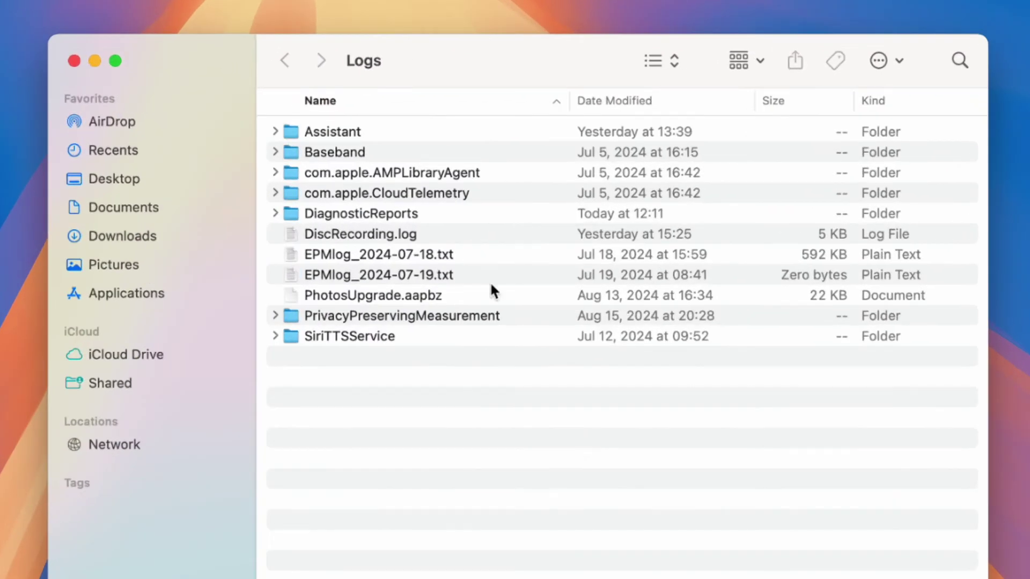
- Trash DiscRecording.log, EPMlog_2024-07-18.txt and EPMlog_2024-07-19.txt
click(459, 196)
click(459, 211)
click(459, 227)
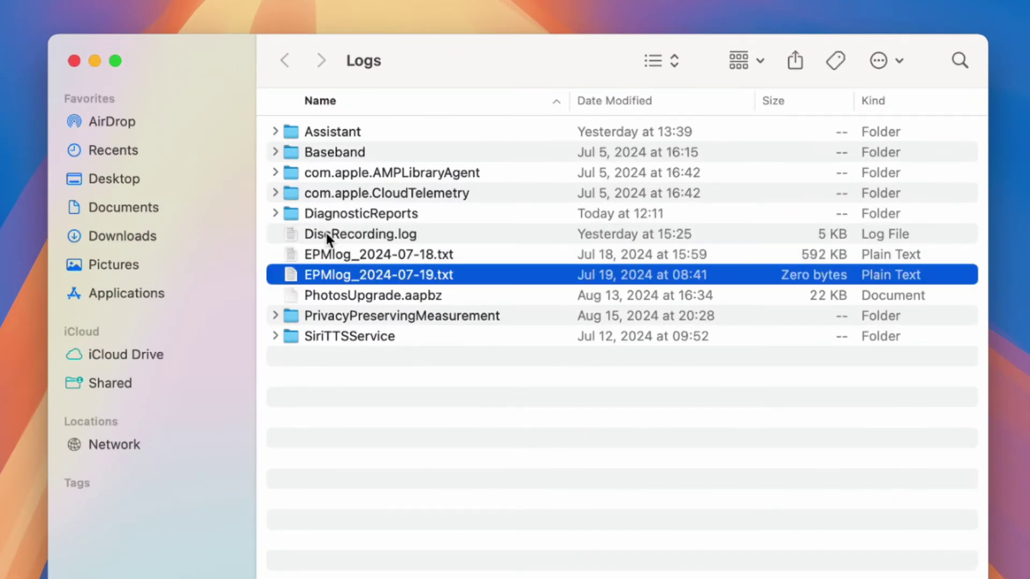
right_click(326, 234)
click(369, 299)
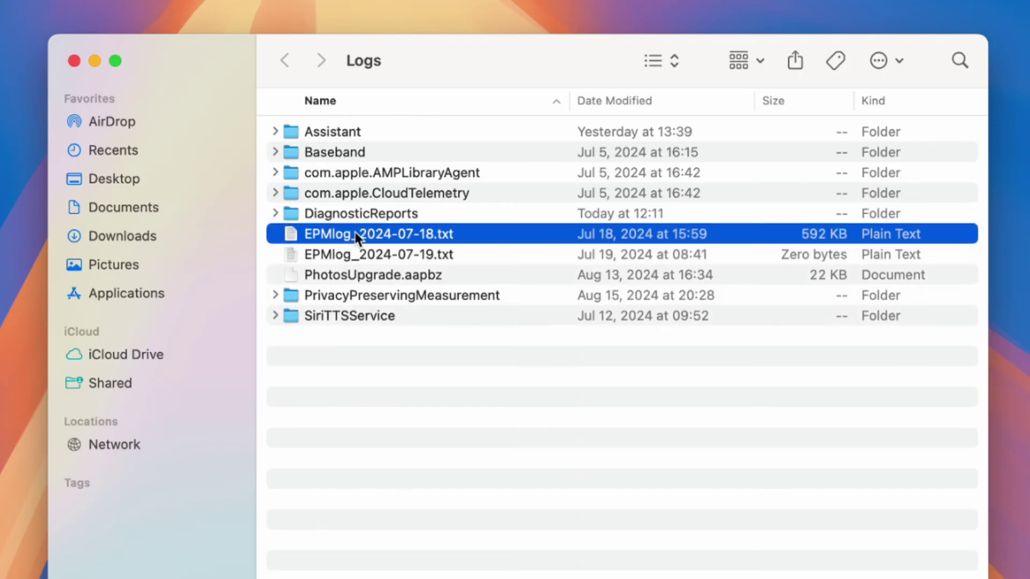
key(super+BackSpace)
key(super+BackSpace)
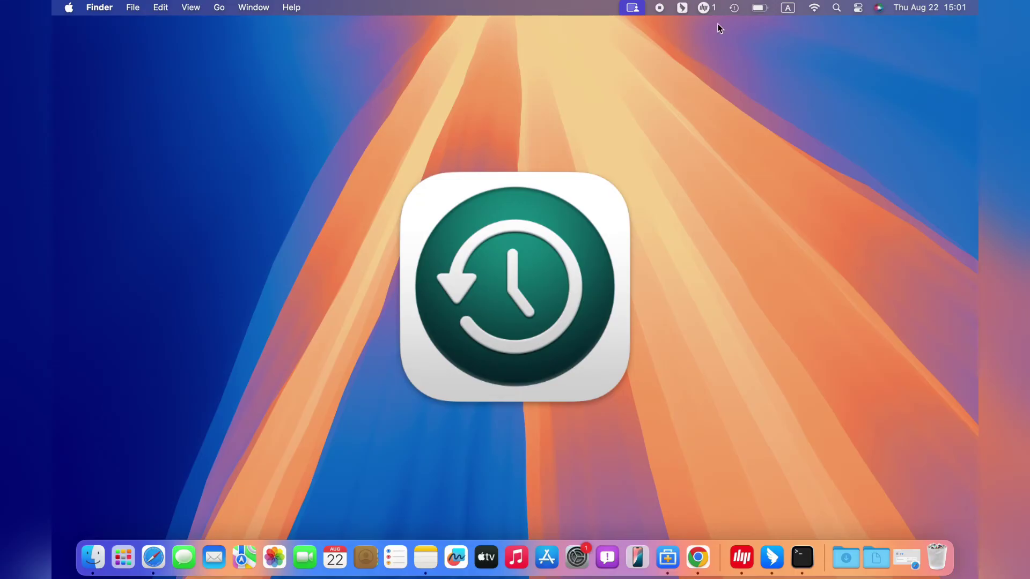
click(734, 8)
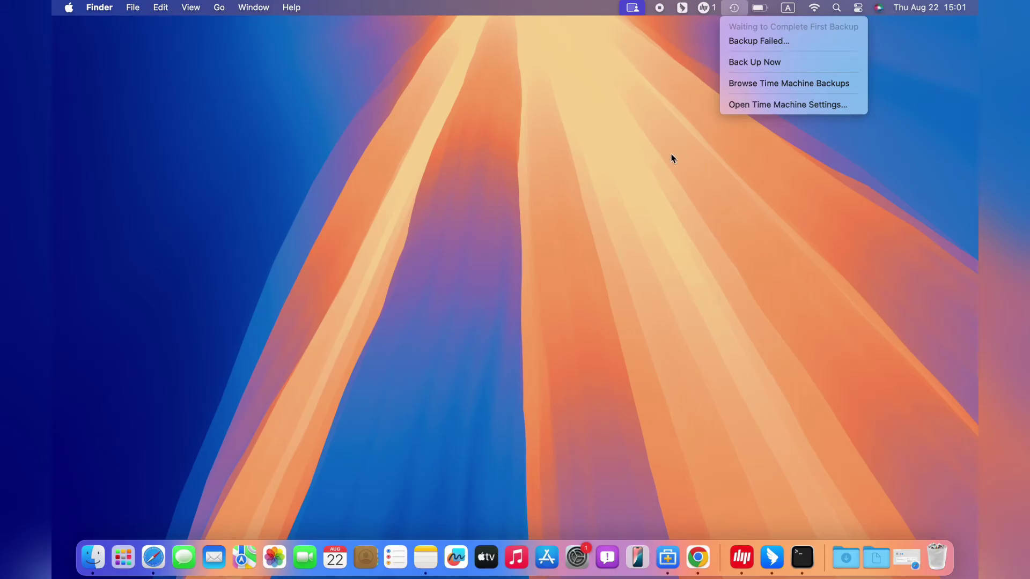
click(612, 177)
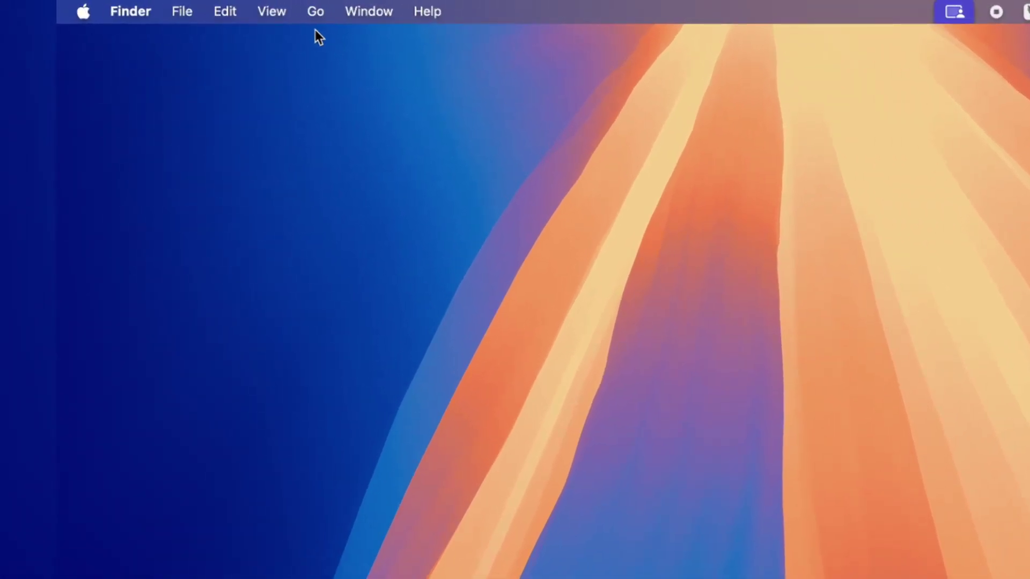
click(316, 11)
- Launch Terminal from the Utilities folder
click(340, 384)
scroll(438, 334, down, 2)
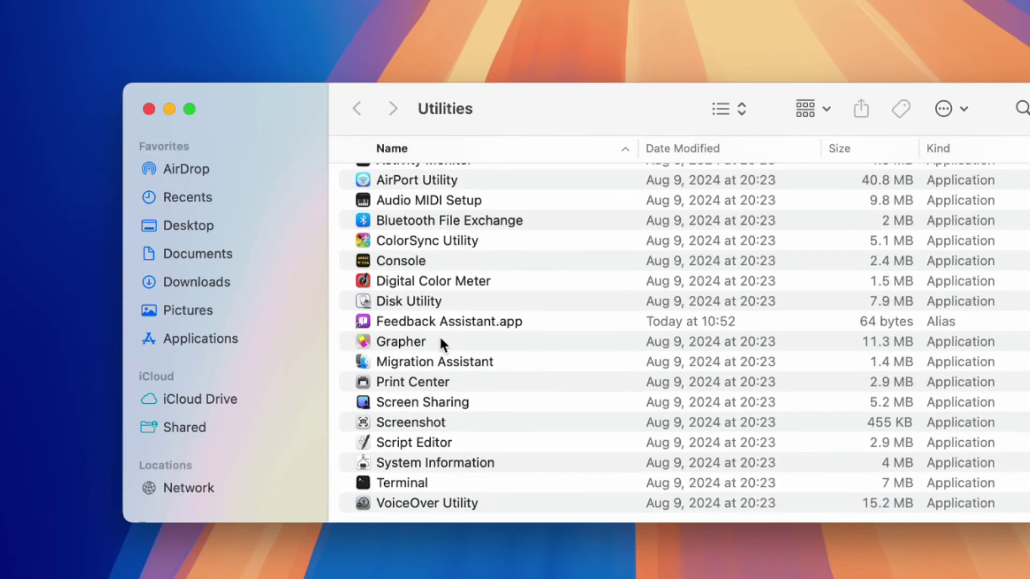
double_click(381, 482)
text(tmutil listlocal)
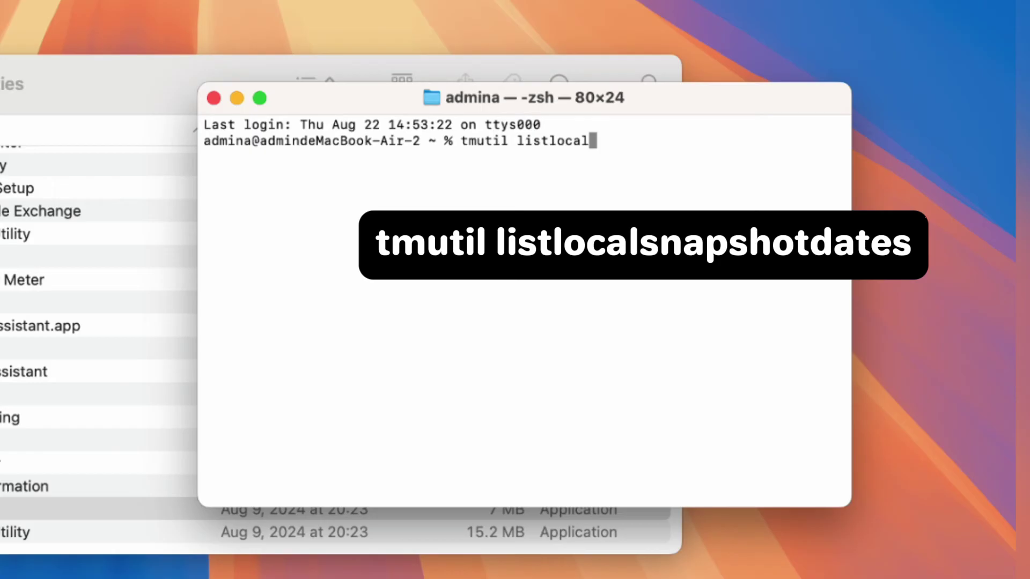
text(snapshotdates)
key(Return)
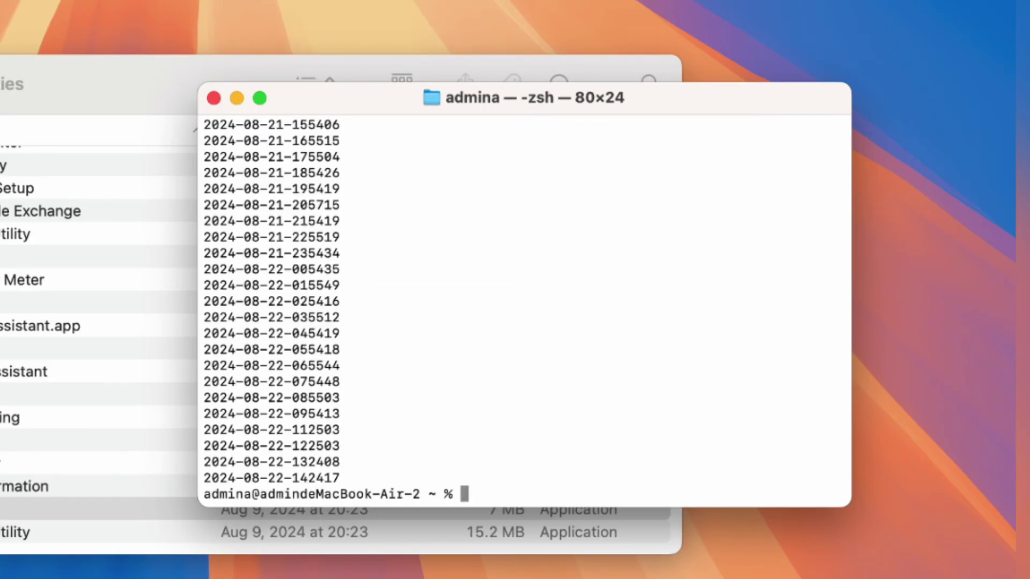
scroll(402, 277, up, 2)
scroll(403, 277, down, 2)
text(tmutil delete)
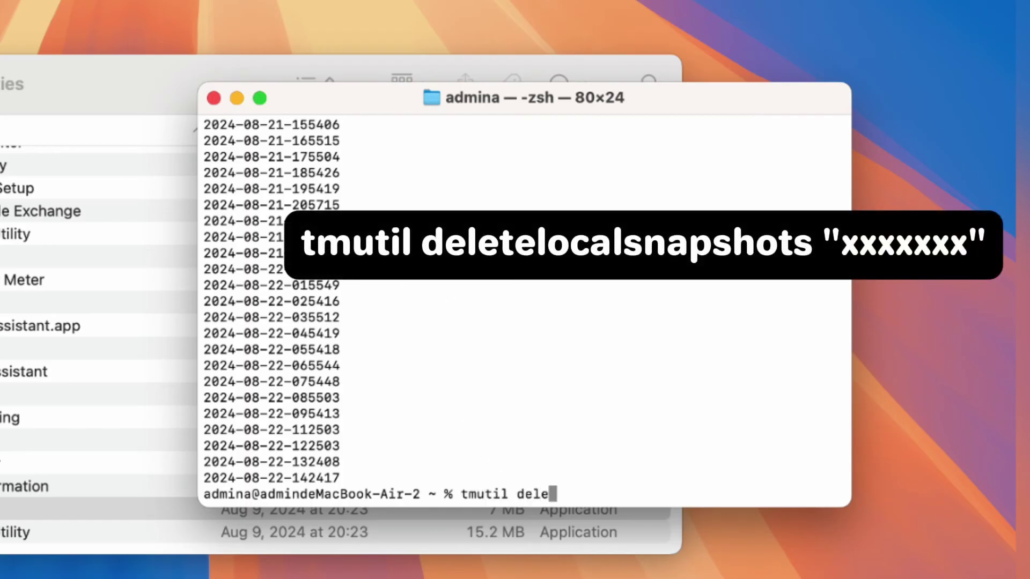
text(localsnapshots 2024-08-21-)
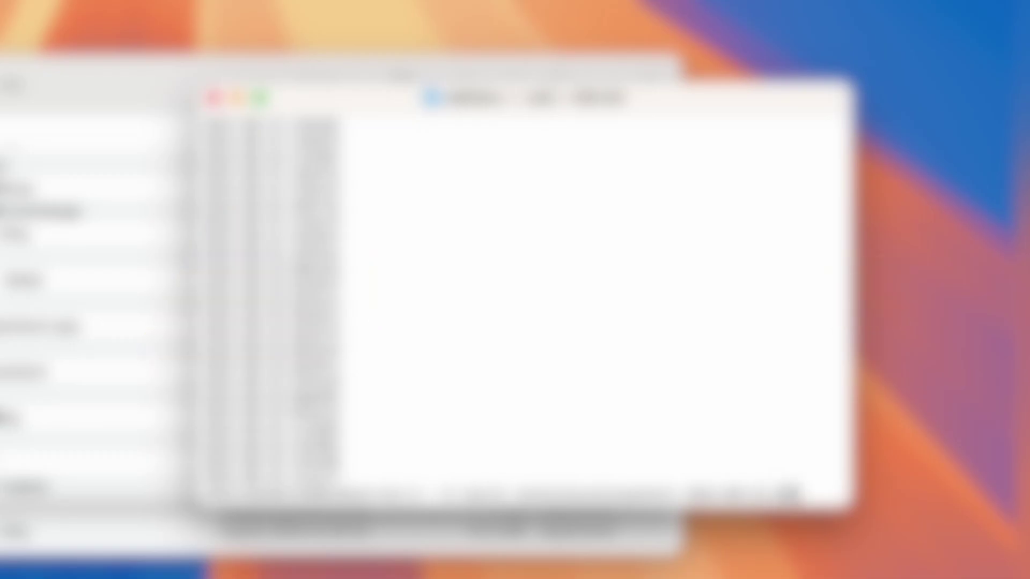
text(065544)
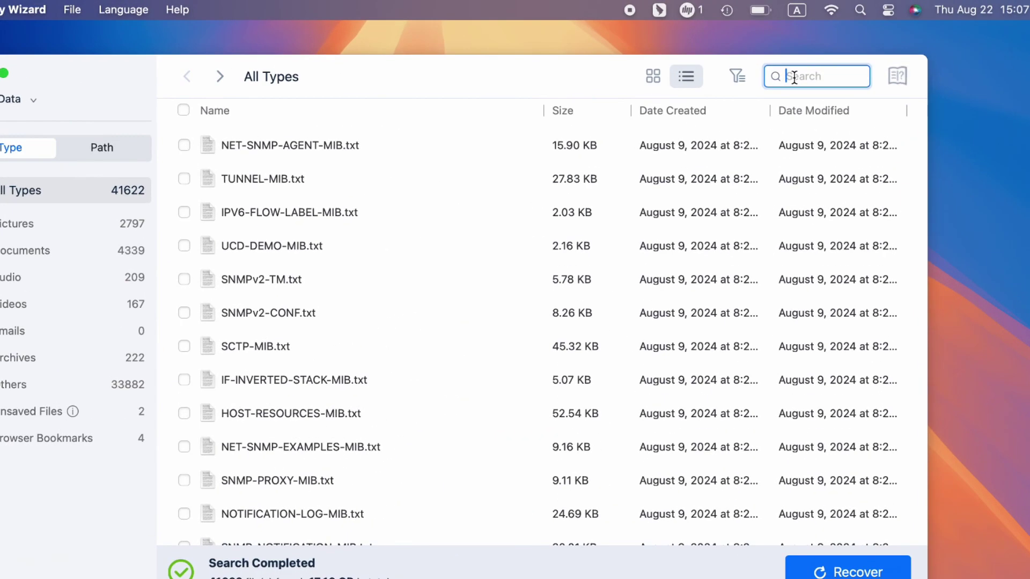
- Search for 'google', tick the three Google result folders (17 files), and start Recover
text(go)
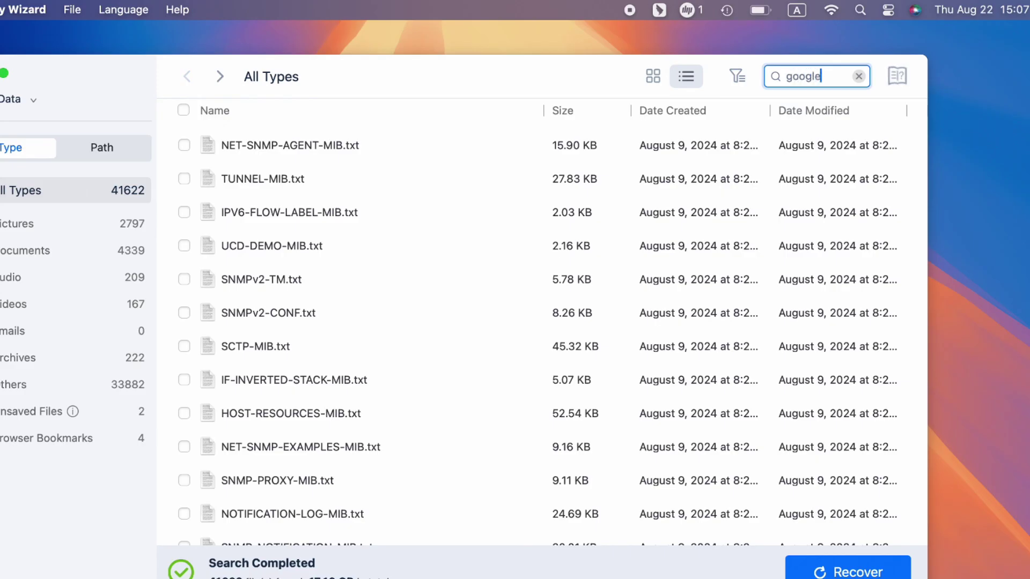
text(ogle)
key(Return)
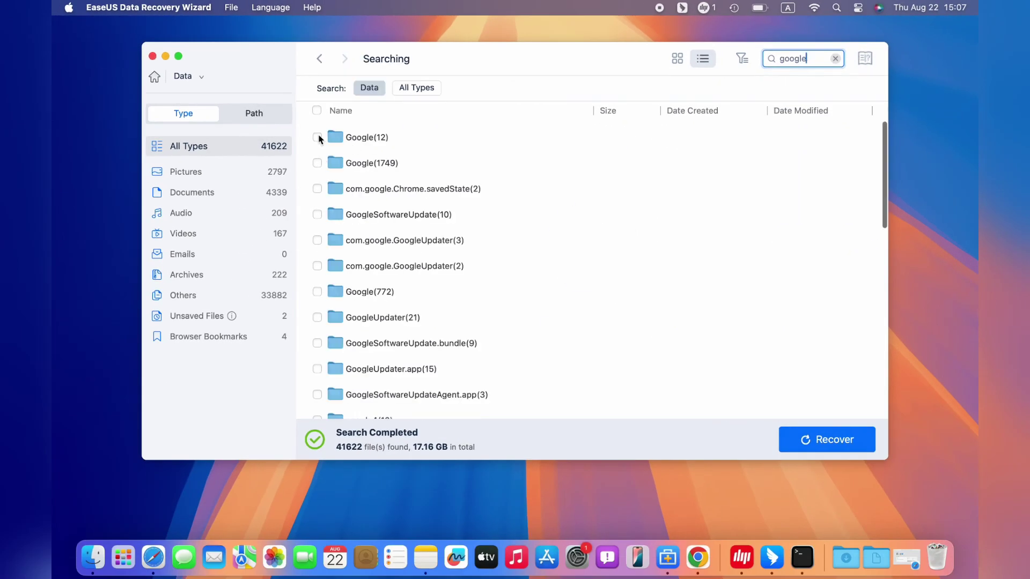
click(317, 137)
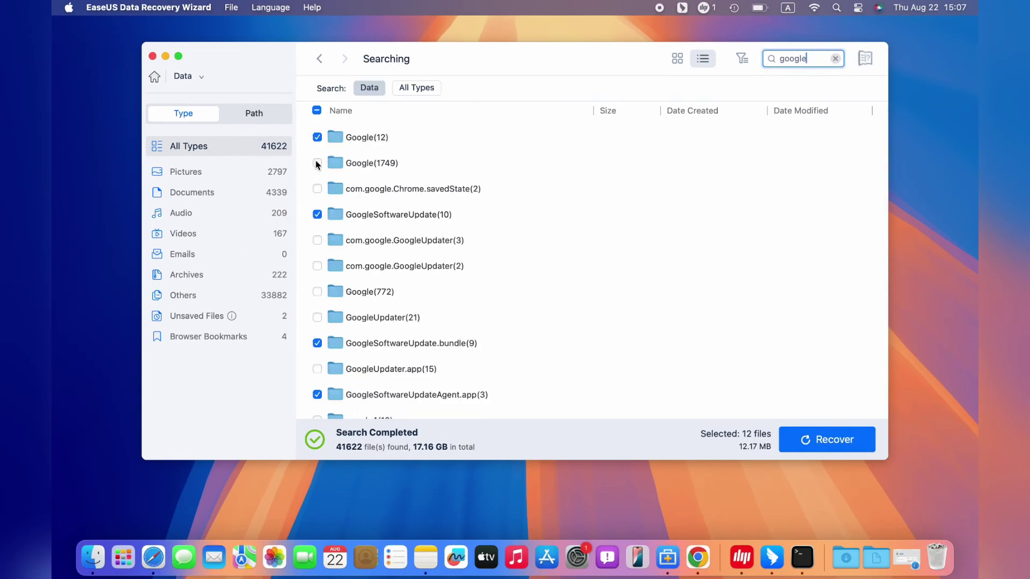
click(317, 240)
click(316, 266)
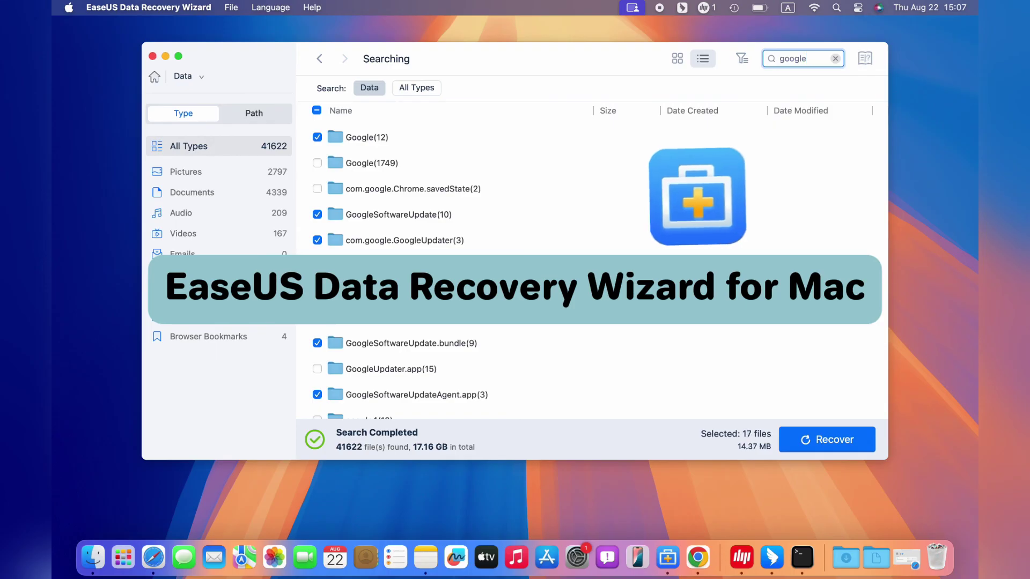
click(824, 442)
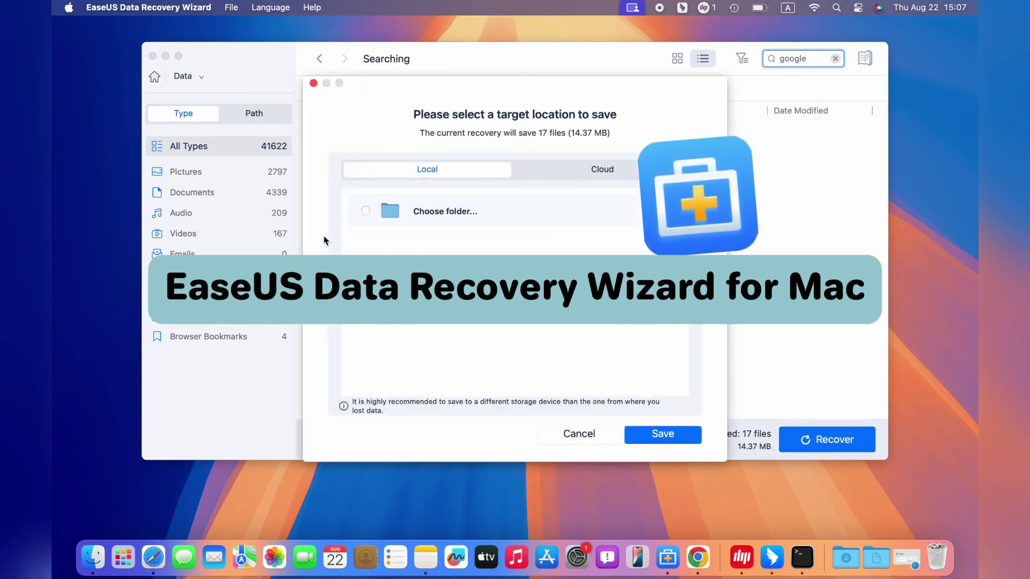